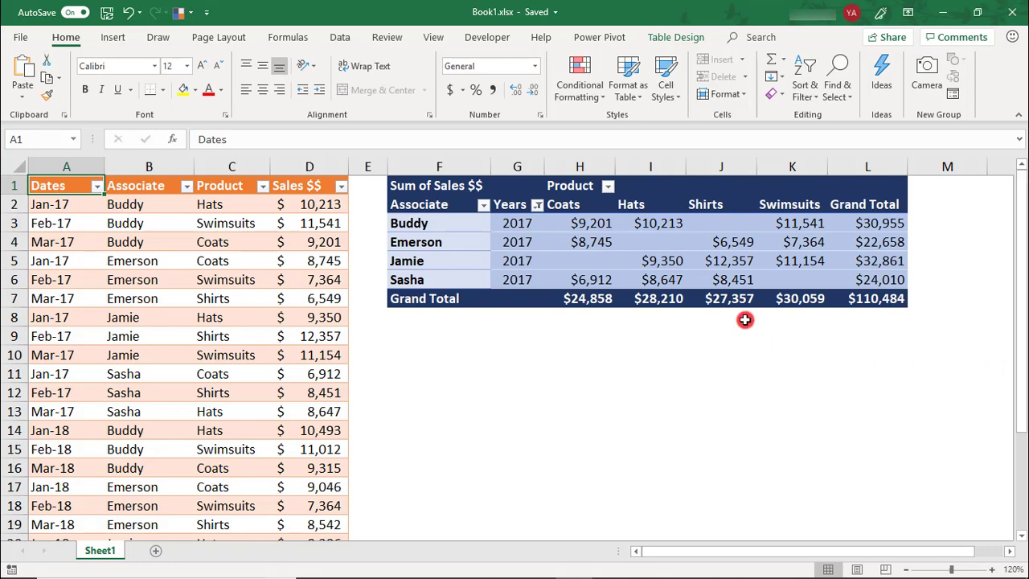
- Apply red gradient data bars to the 2017 Coats-to-Swimsuits sales values in H3:K6
mouse_move(626, 249)
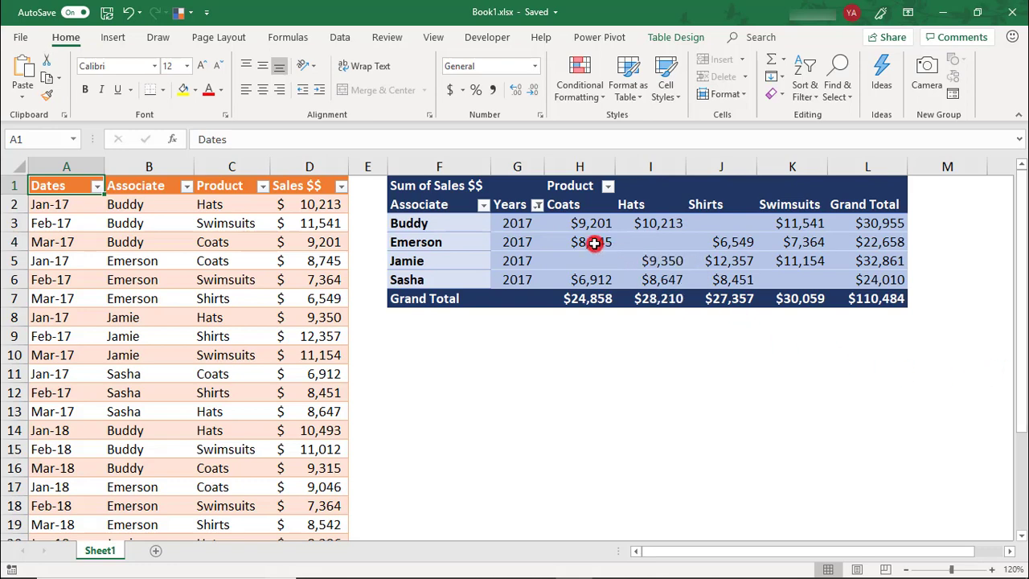
drag(570, 222, 762, 277)
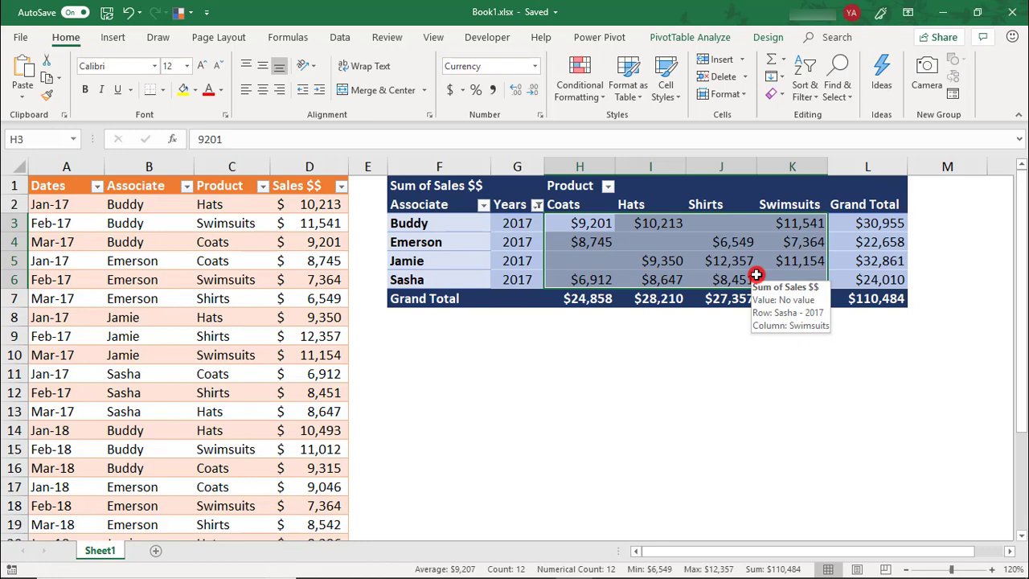
click(584, 84)
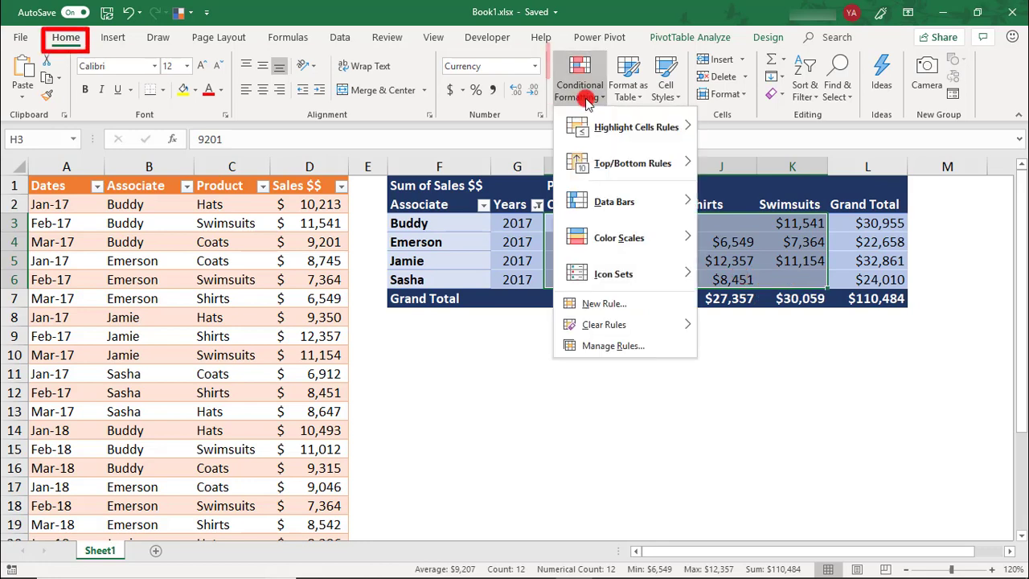
mouse_move(593, 201)
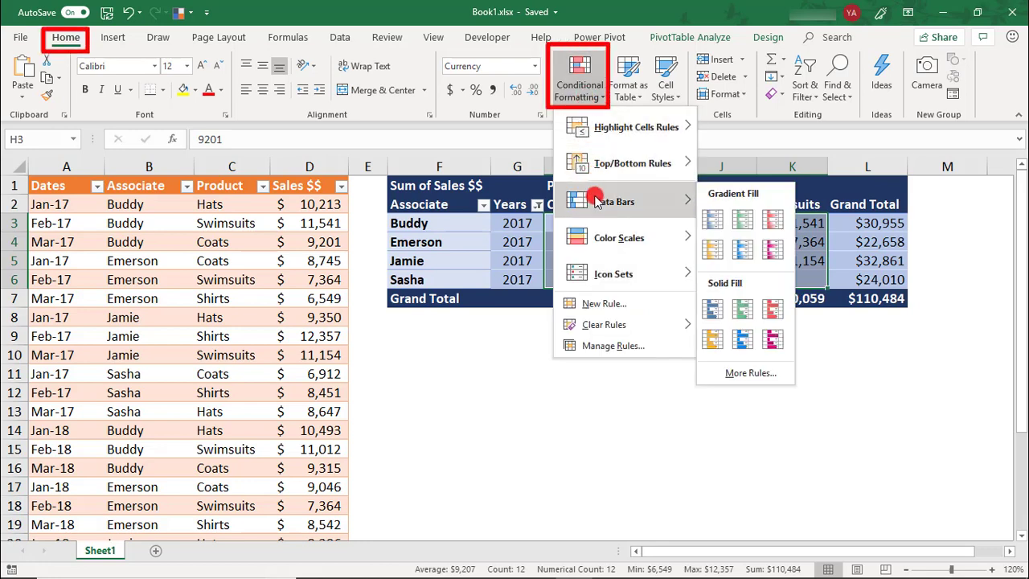
click(772, 216)
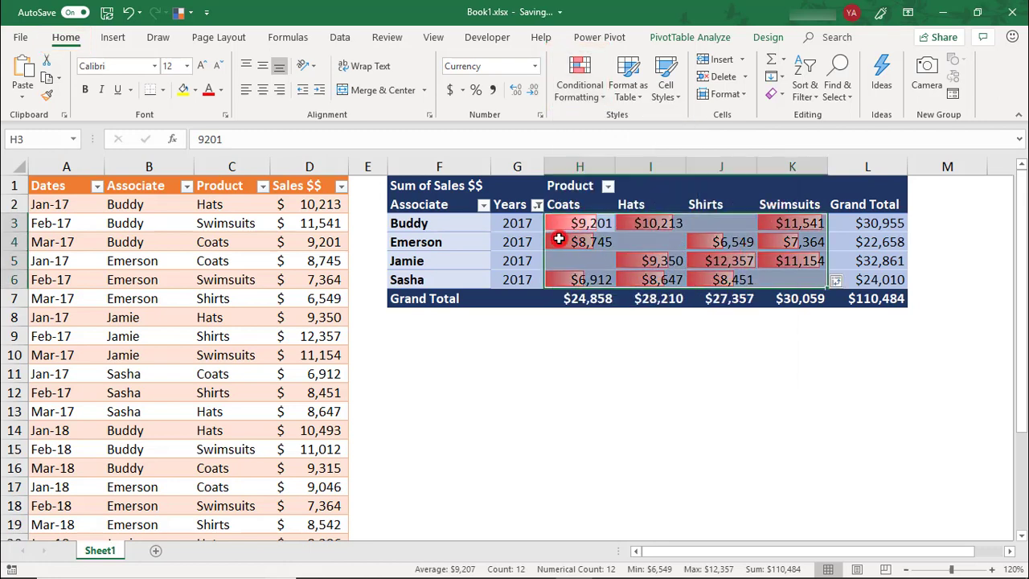
click(519, 228)
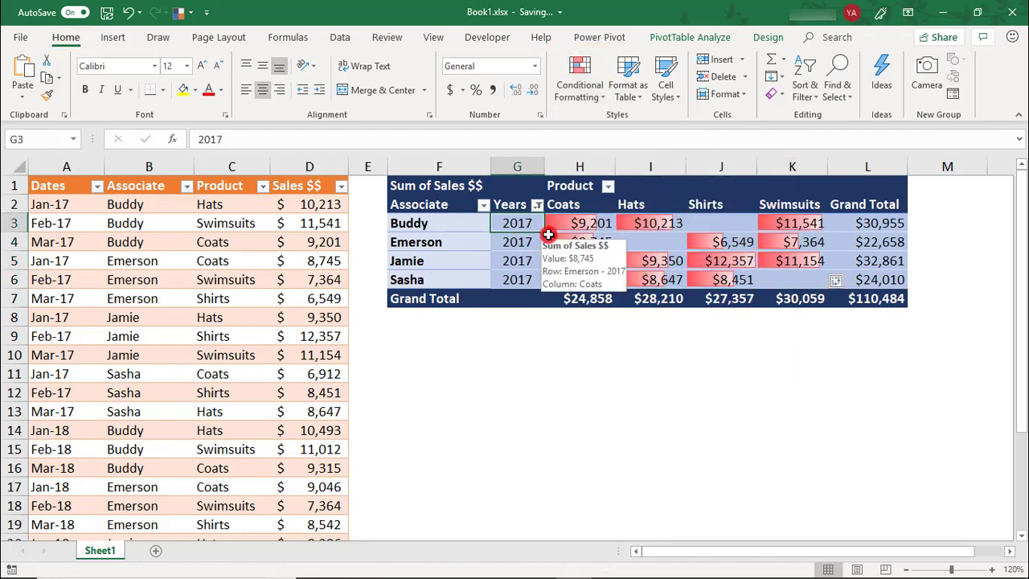
- Filter the Years field to show only 2018 rows
click(537, 205)
click(386, 393)
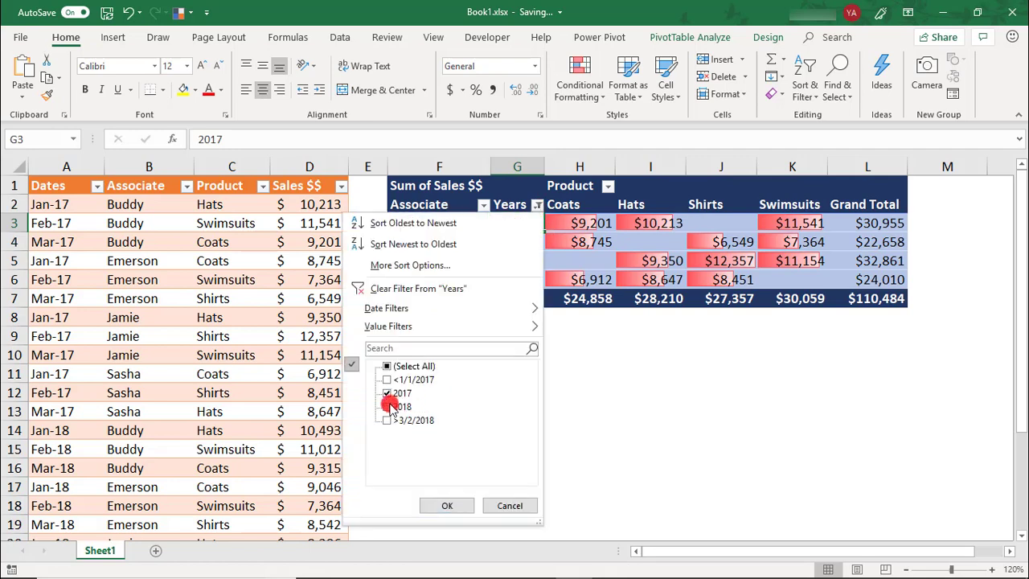
click(387, 406)
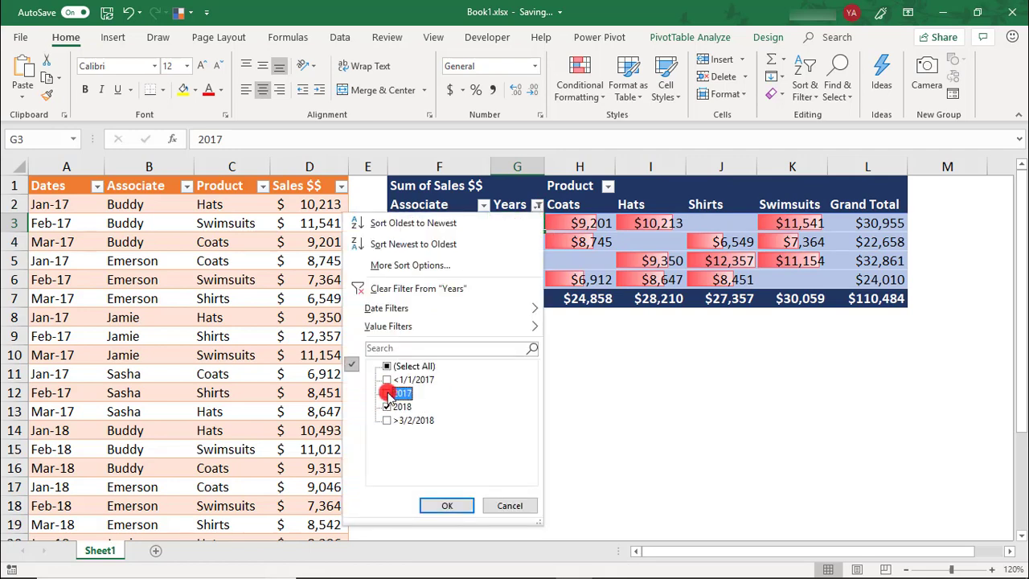
click(451, 507)
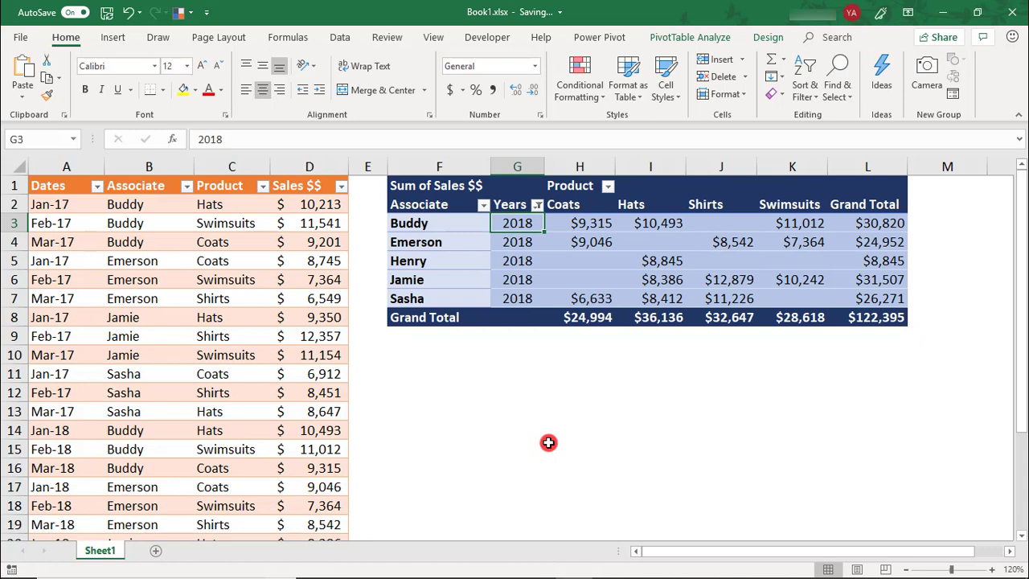
- Add 2017 back to the Years filter so both years are listed
click(534, 203)
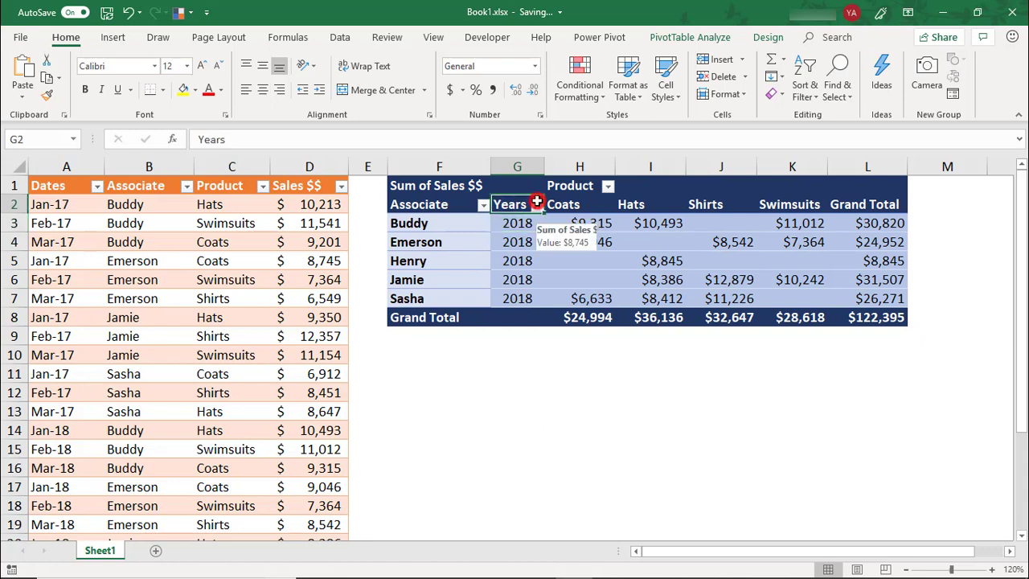
click(537, 204)
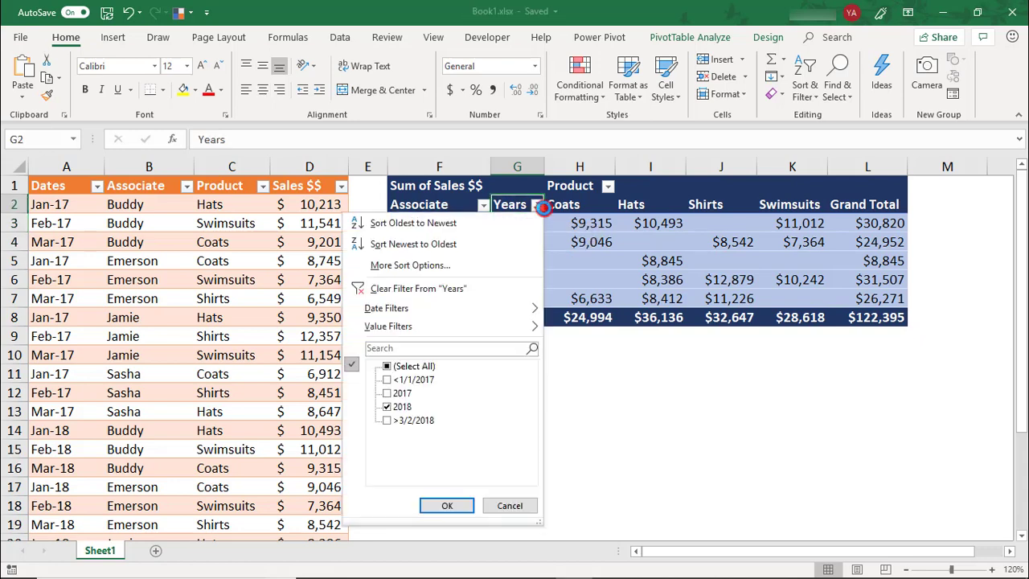
click(392, 394)
click(424, 506)
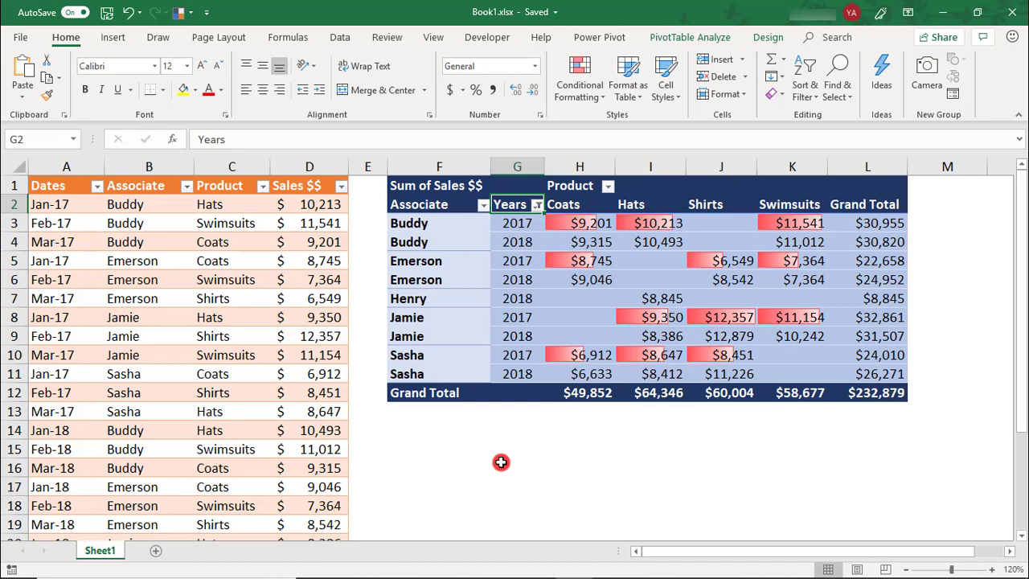
- Review the data bar rule in Manage Rules without changes, then delete it
click(580, 92)
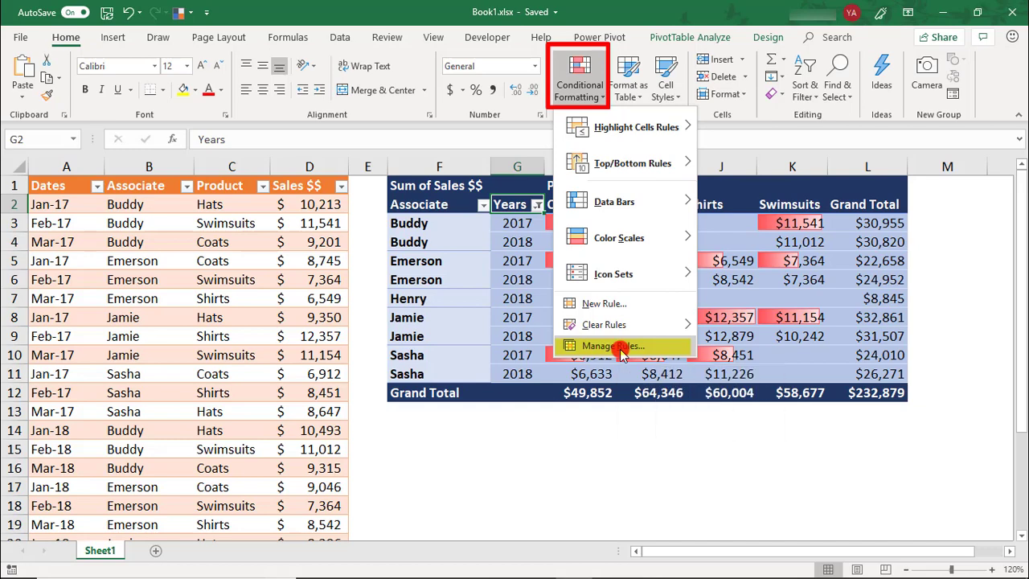
click(620, 351)
click(129, 185)
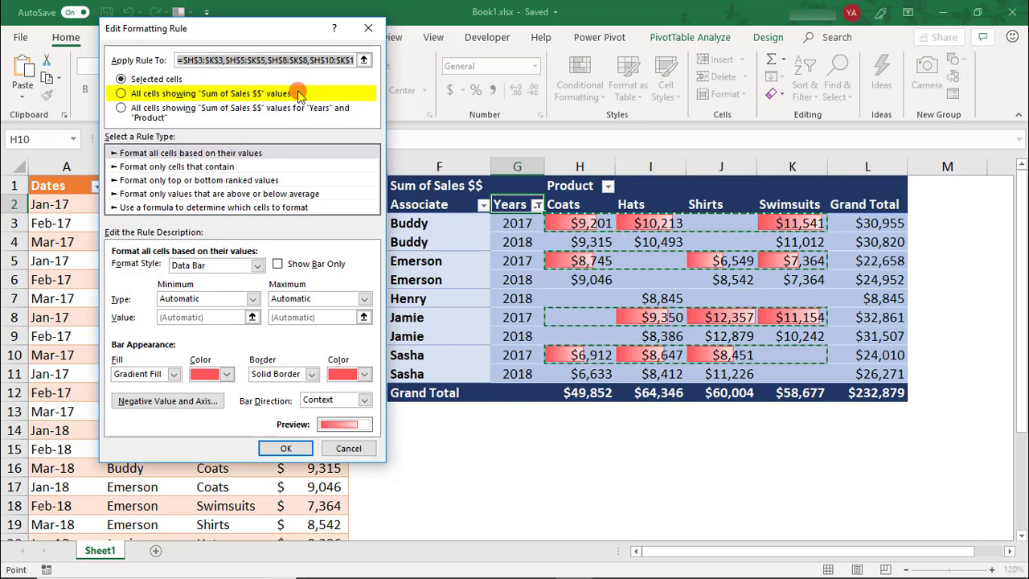
click(347, 449)
click(210, 184)
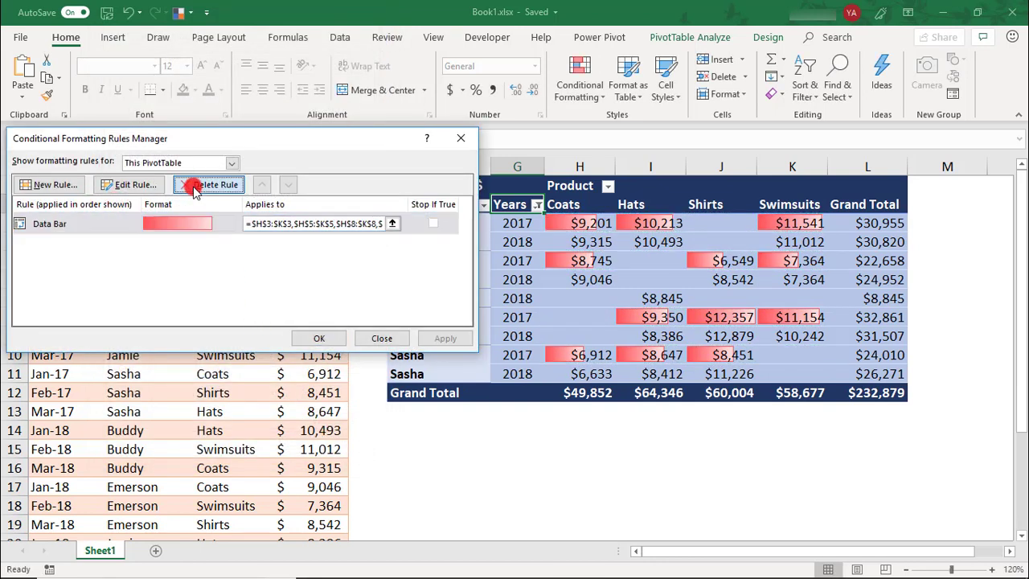
click(318, 338)
- Uncheck 2018 in the Years filter so only 2017 shows, then select H4
click(536, 205)
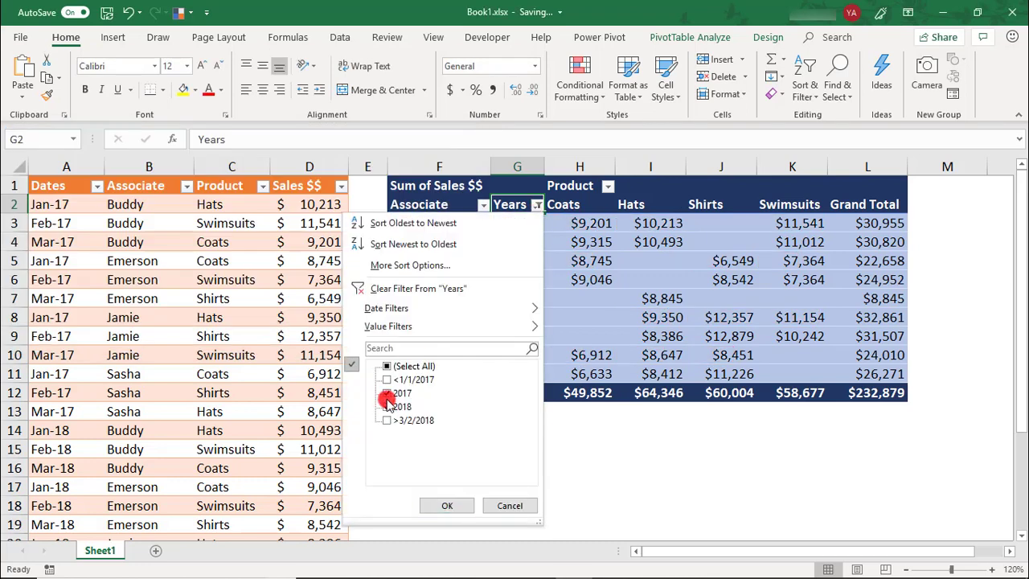
click(384, 402)
click(451, 507)
click(554, 250)
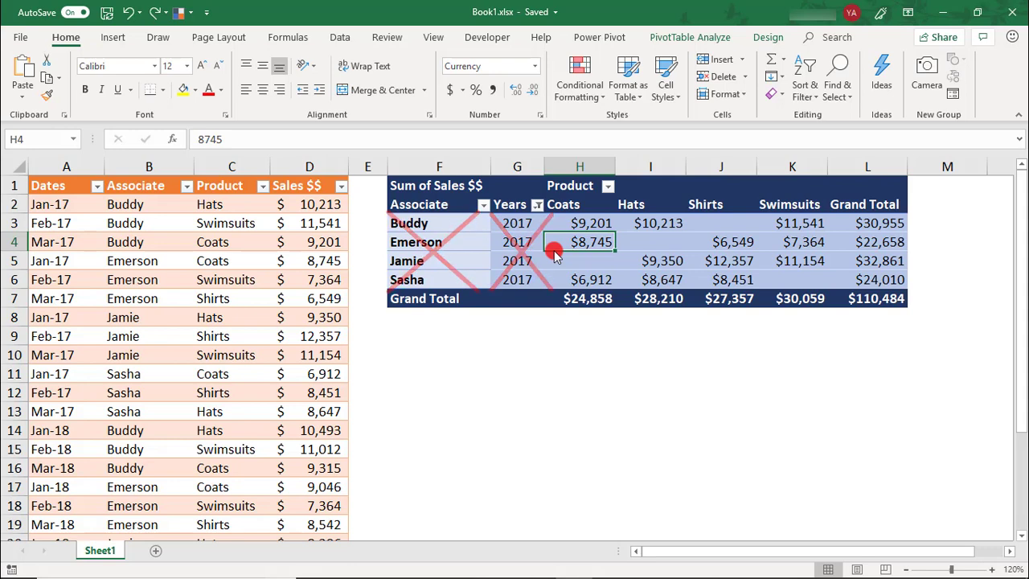
- Give the Coats value a red gradient data bar and extend it to all Sum of Sales $$ values
click(579, 79)
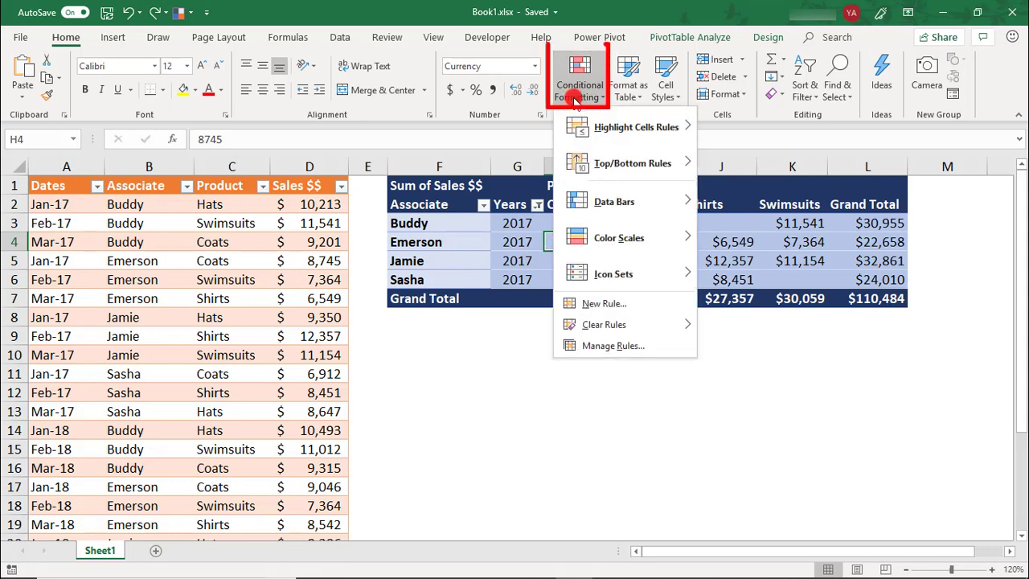
mouse_move(603, 203)
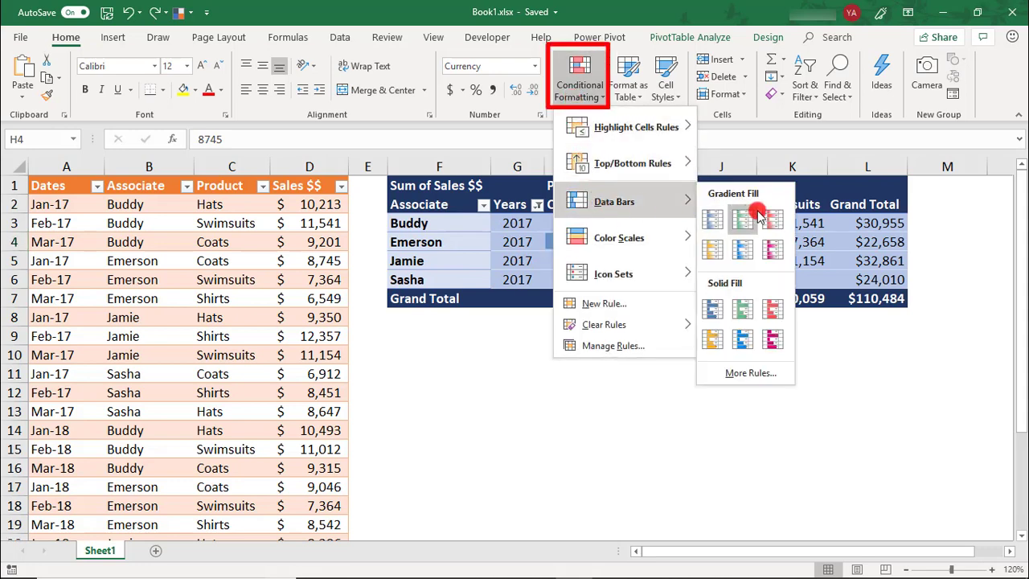
click(781, 223)
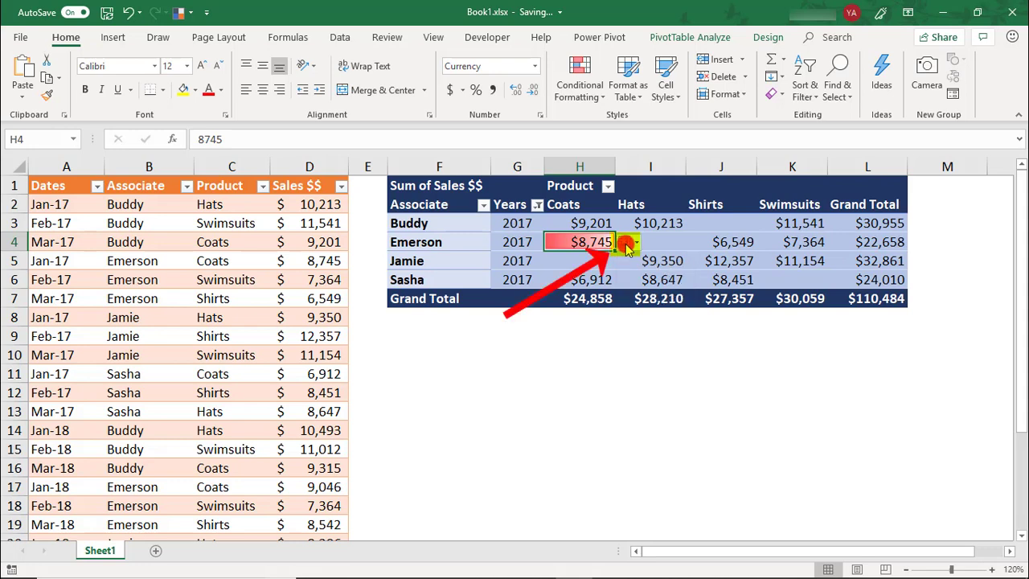
click(636, 244)
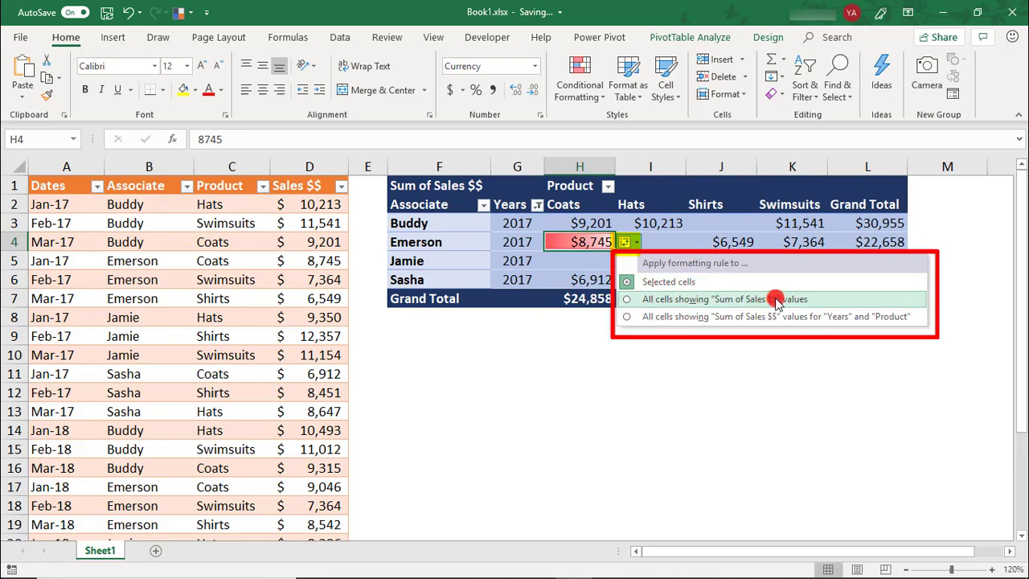
click(677, 300)
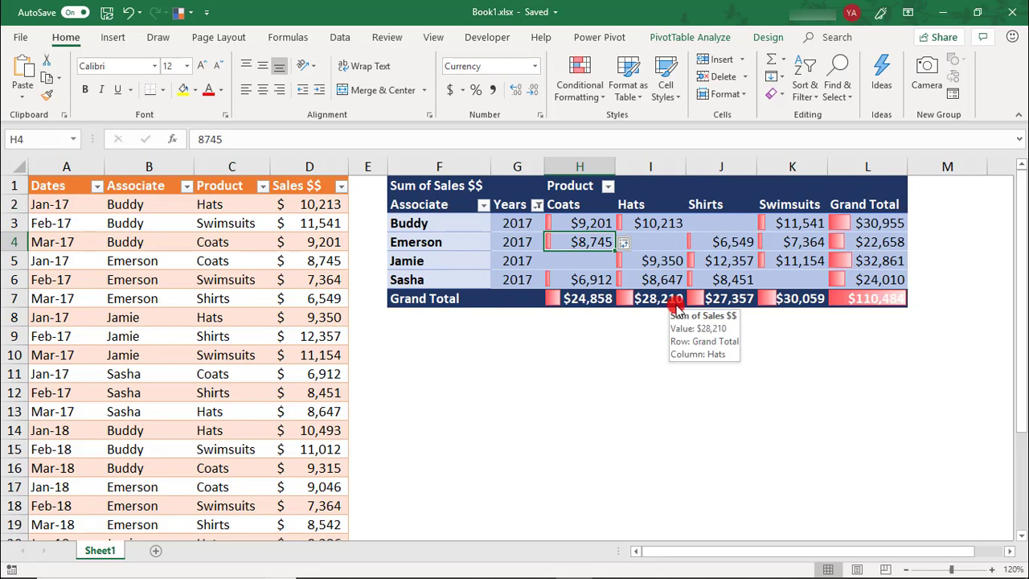
- Turn the pivot table's grand totals off for rows and columns
click(752, 37)
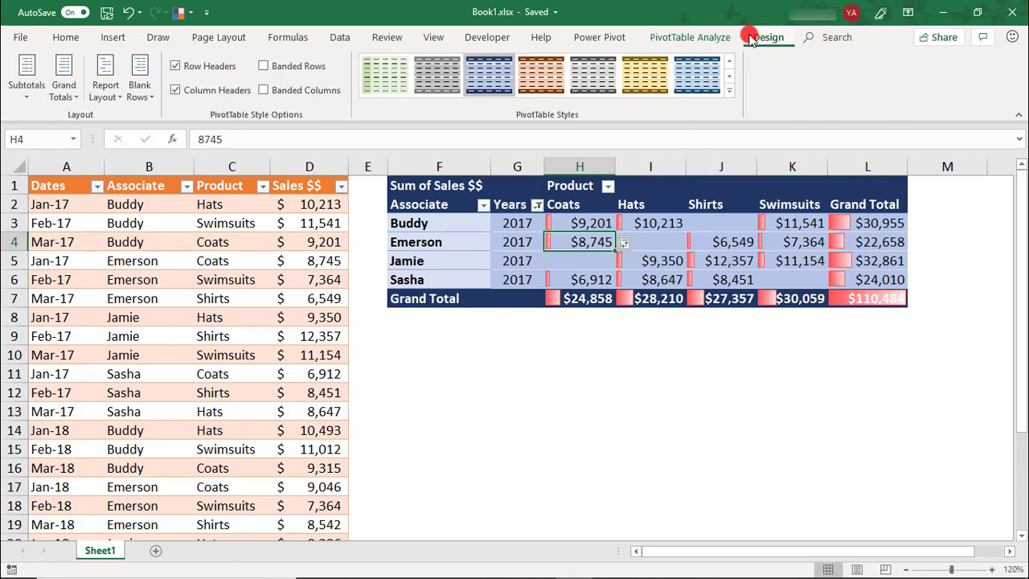
click(61, 96)
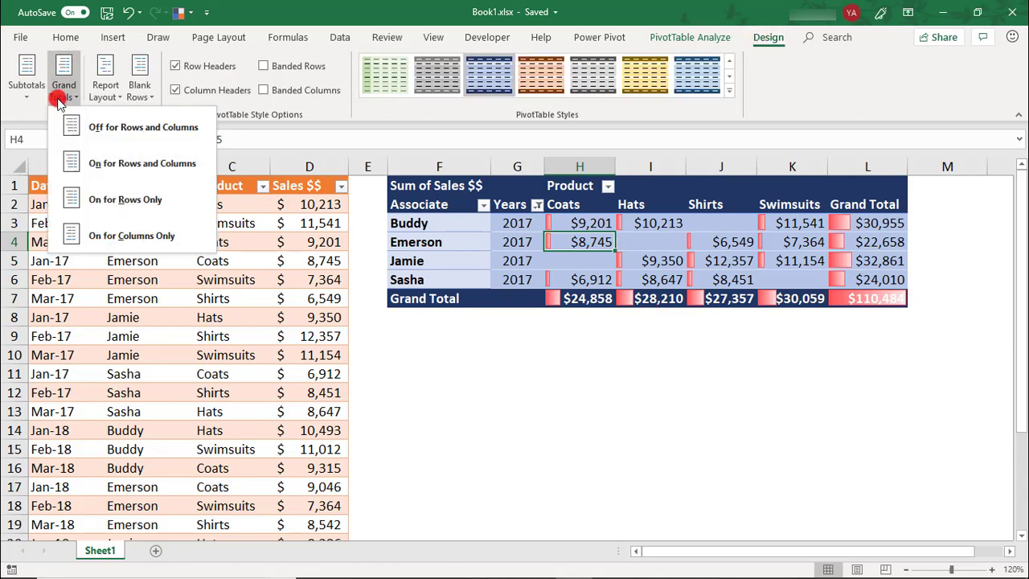
click(77, 125)
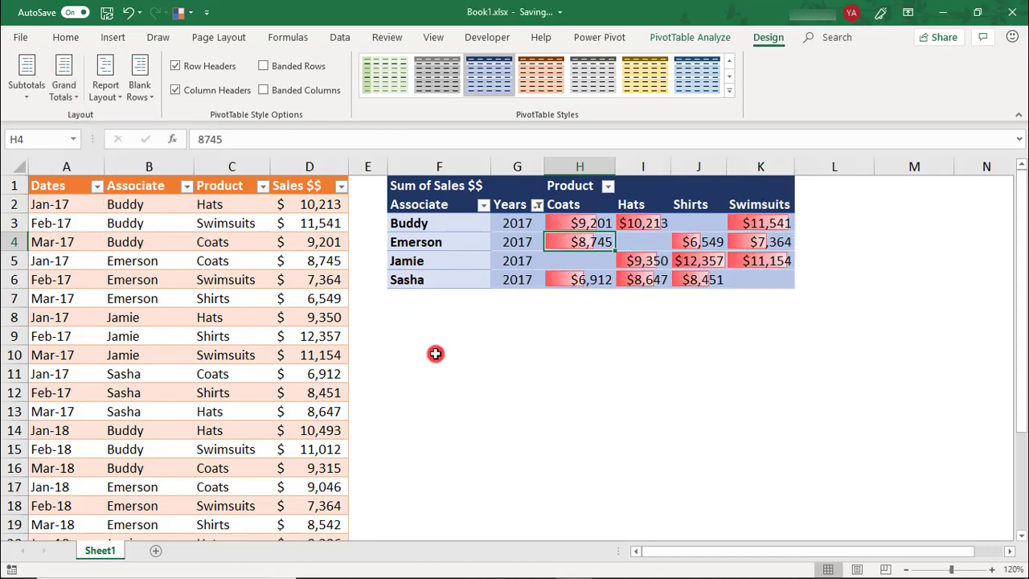
- Include 2018 in the Years filter alongside 2017
click(537, 204)
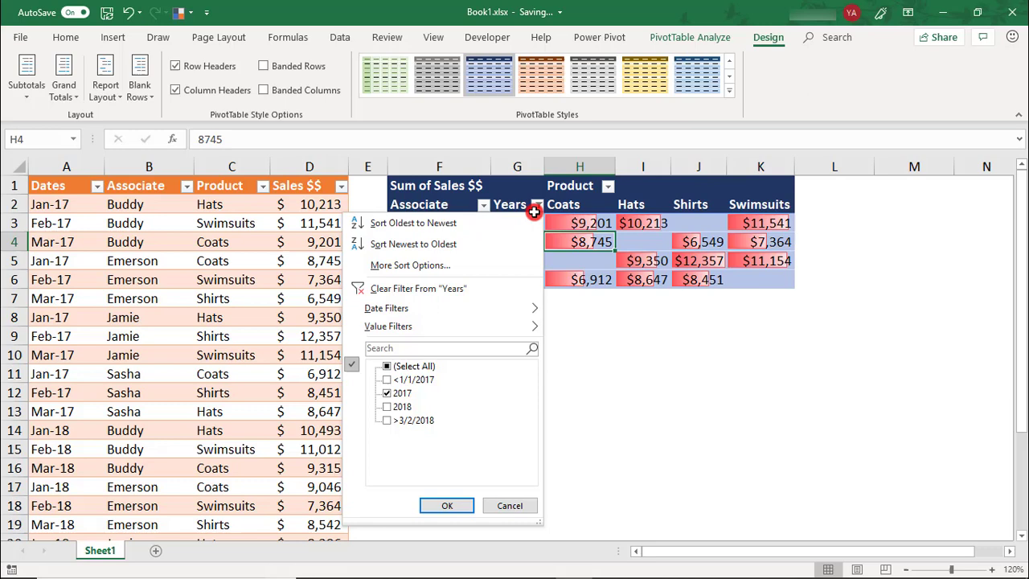
click(386, 406)
click(453, 504)
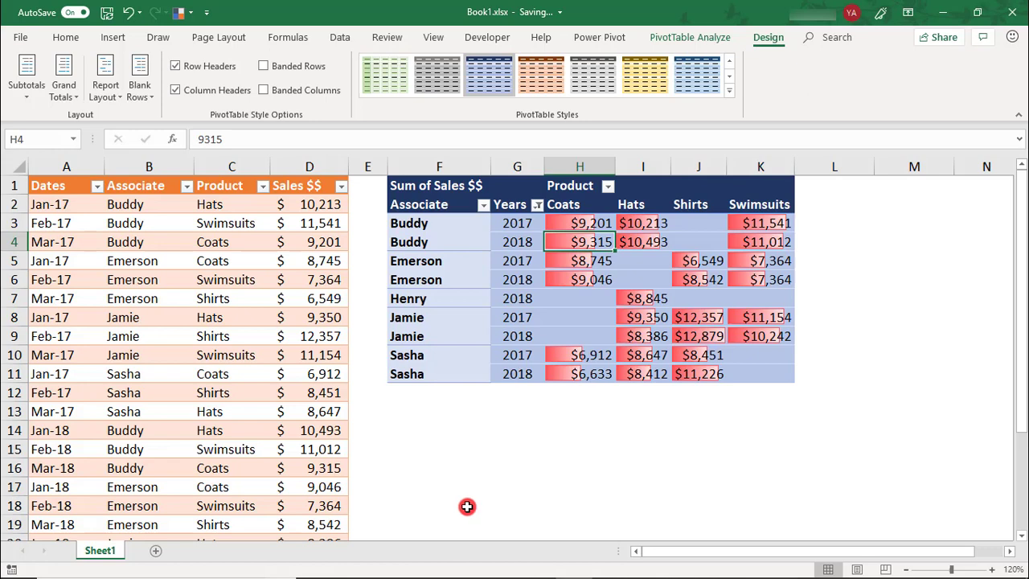
- Add a source row dated 3-1-2018 for a new associate selling Shirts for 7123
scroll(156, 413, down, 5)
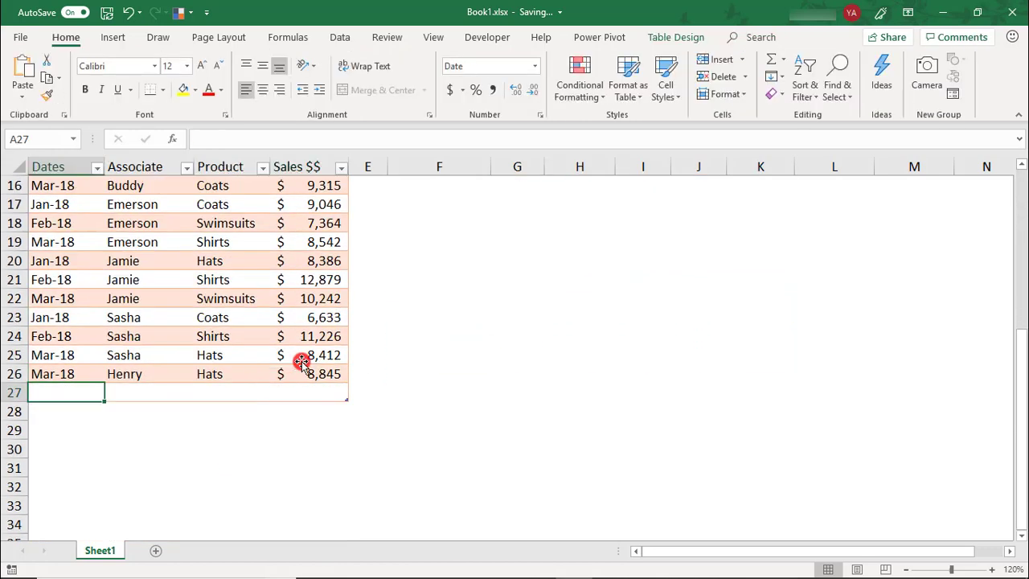
text(3-1-2018)
key(Tab)
text(John)
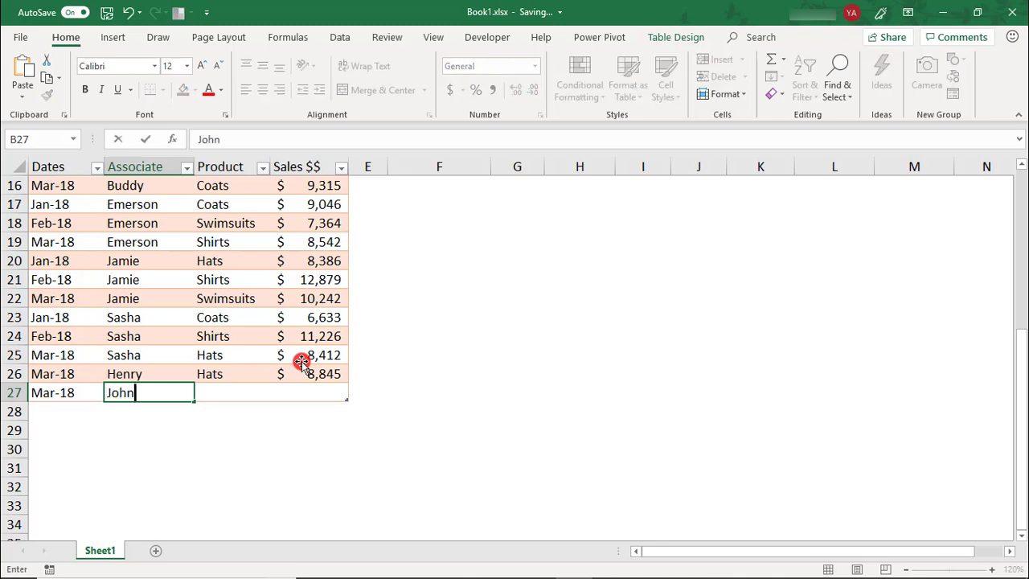
key(Tab)
text(Shirts)
key(Tab)
text(7123)
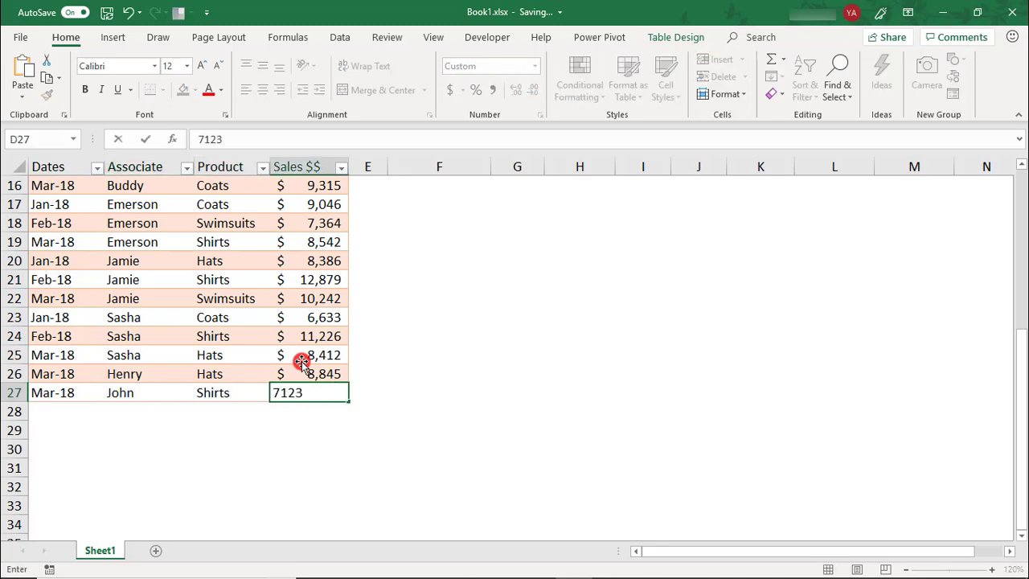
key(Return)
- Refresh the pivot table so the new $7,123 Shirts sale appears
scroll(708, 299, up, 5)
right_click(559, 302)
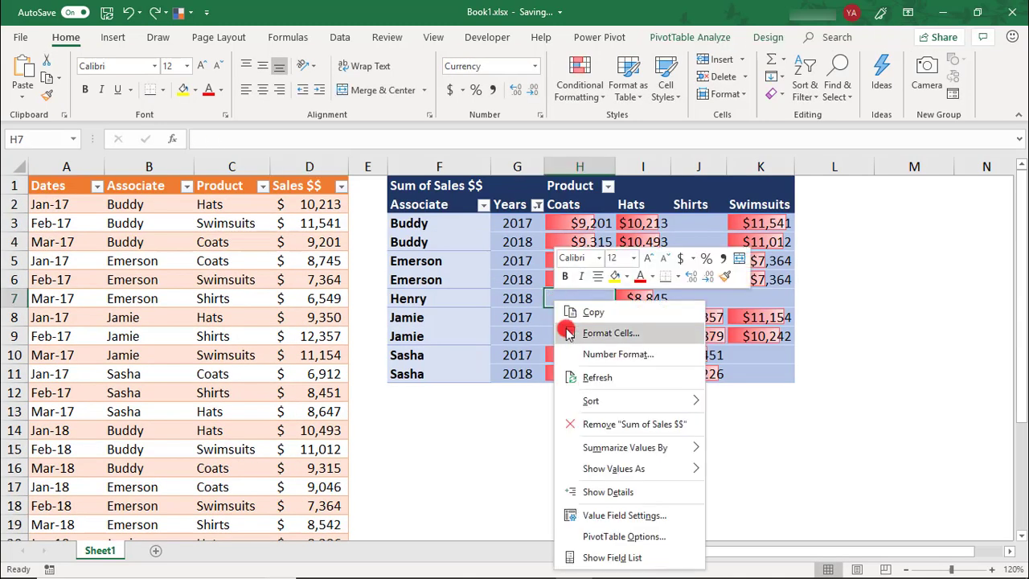
click(591, 377)
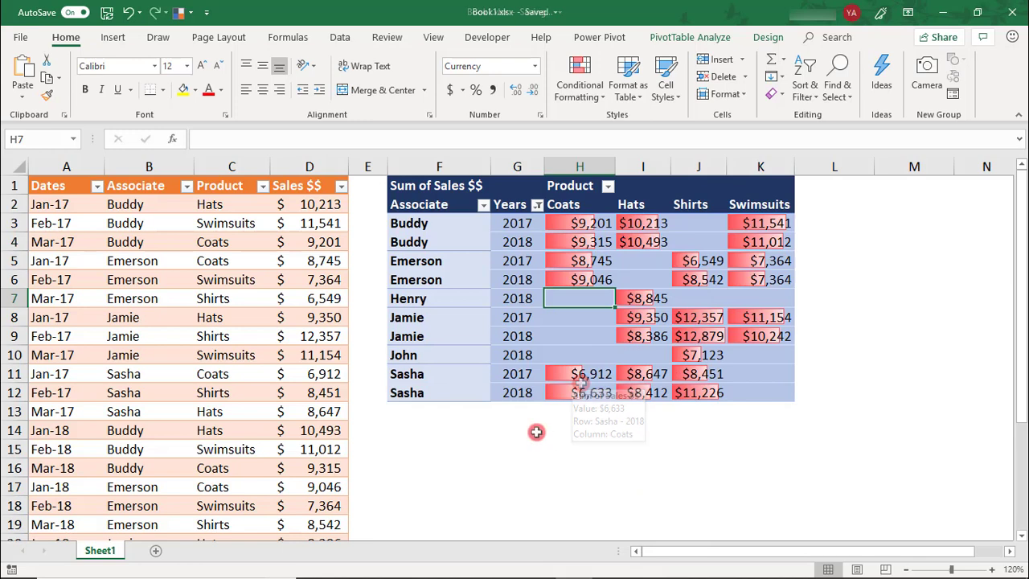
- Turn the pivot table's grand totals back on for rows and columns
click(767, 36)
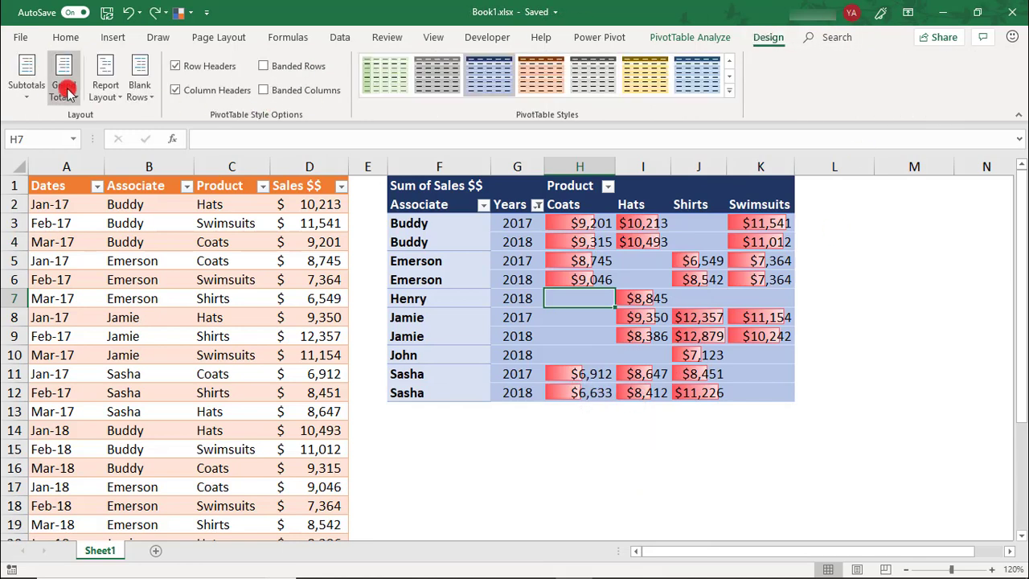
click(64, 87)
click(87, 161)
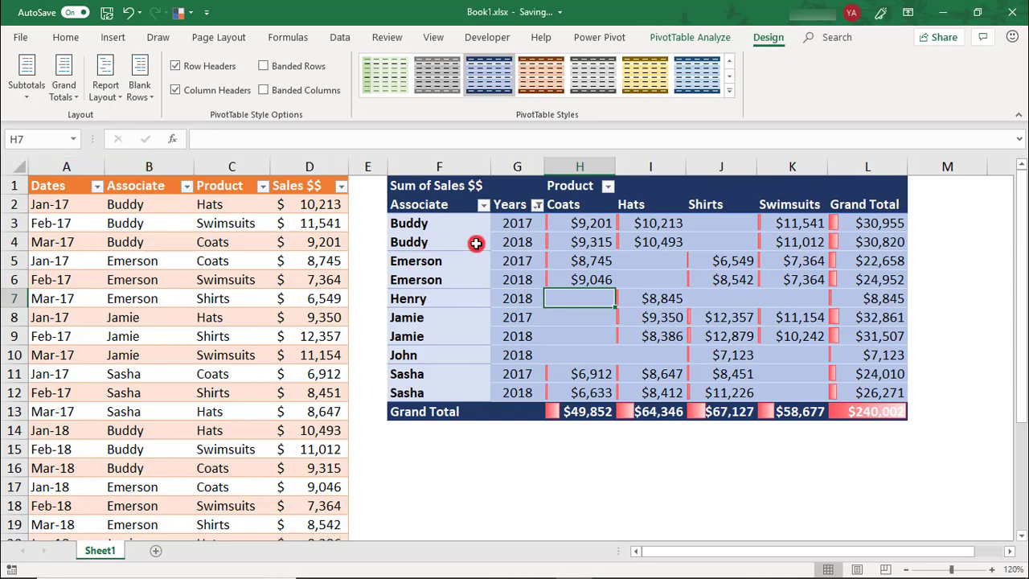
- Edit the data bar rule to apply only to Years-and-Product values, excluding totals
click(64, 36)
click(596, 102)
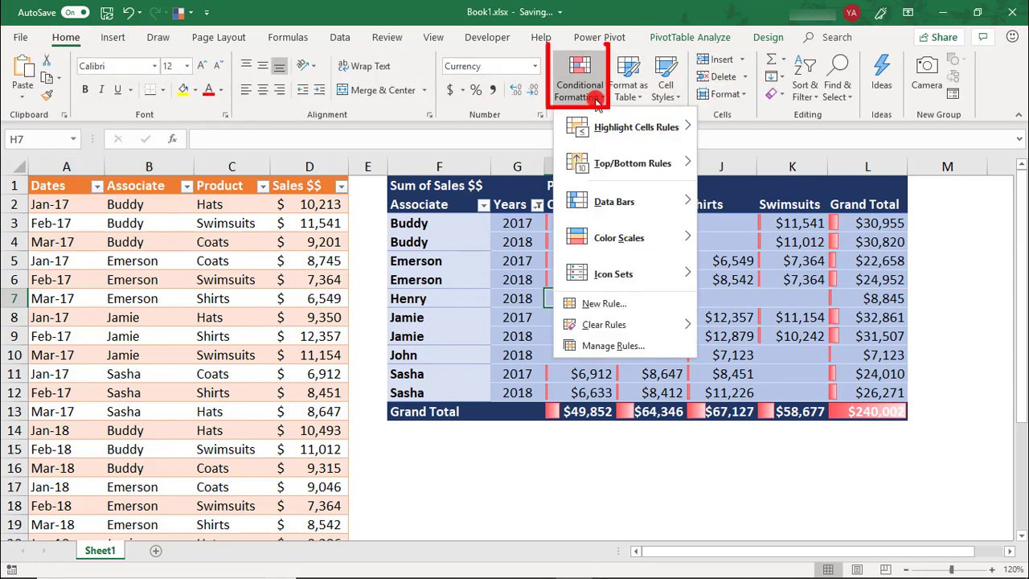
click(599, 343)
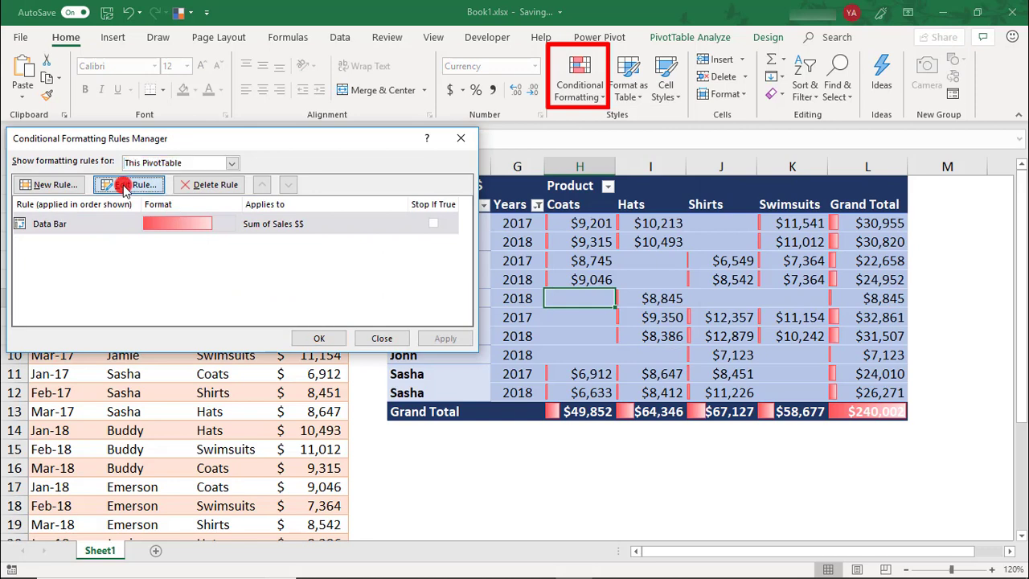
click(133, 184)
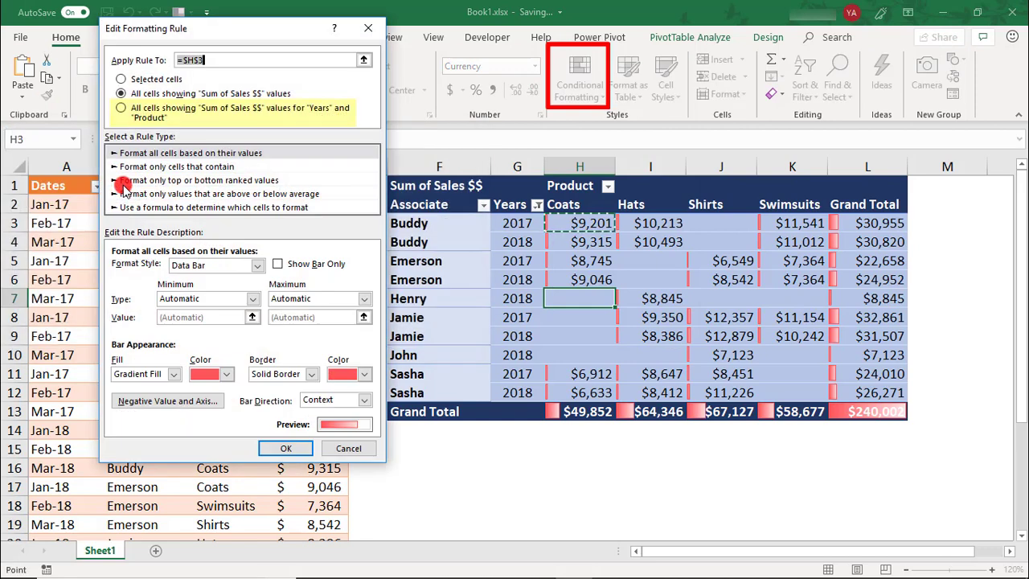
click(120, 109)
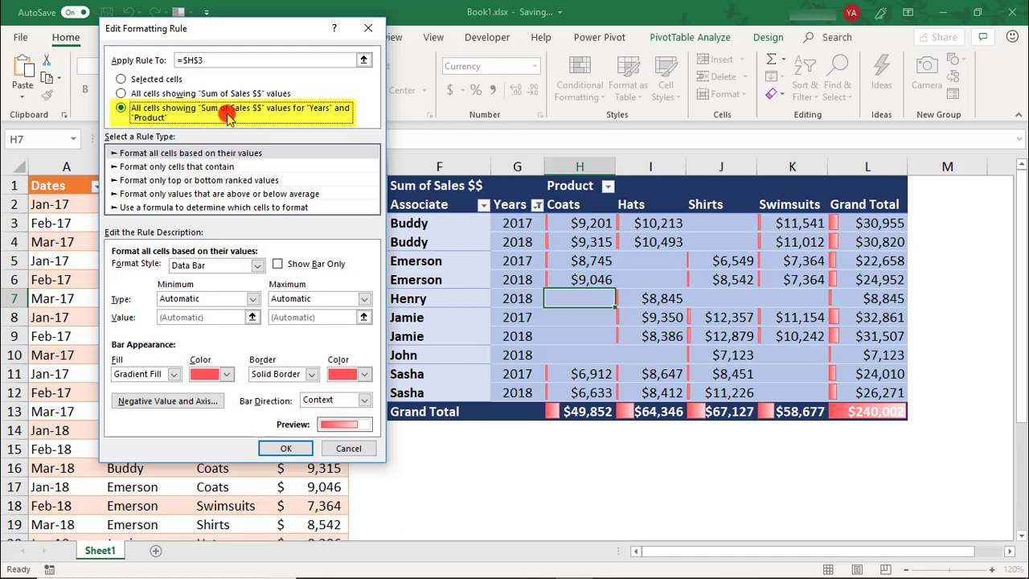
click(283, 447)
- Close the rules list and remove Years from the pivot table rows via the Field List
click(311, 339)
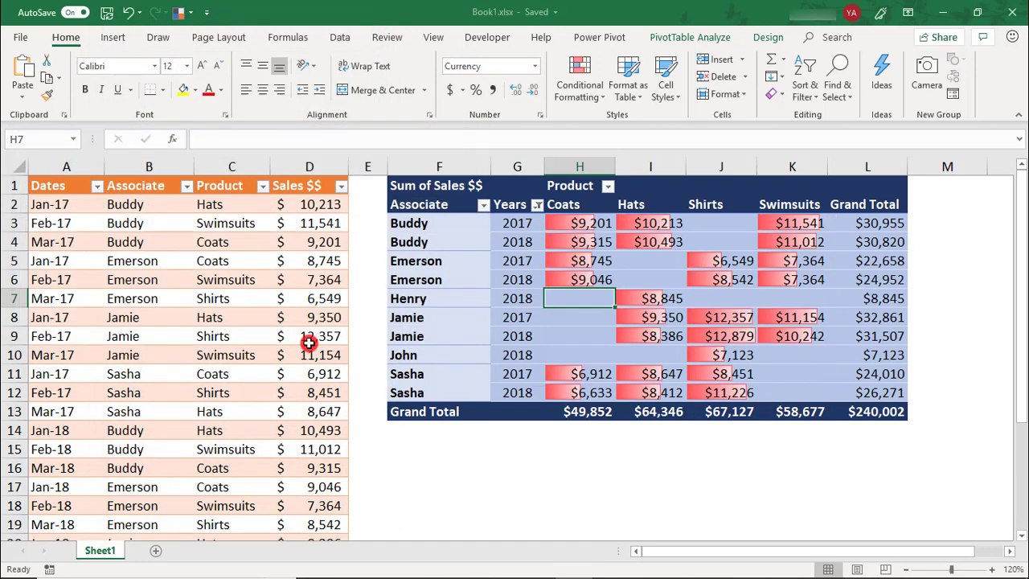
click(698, 37)
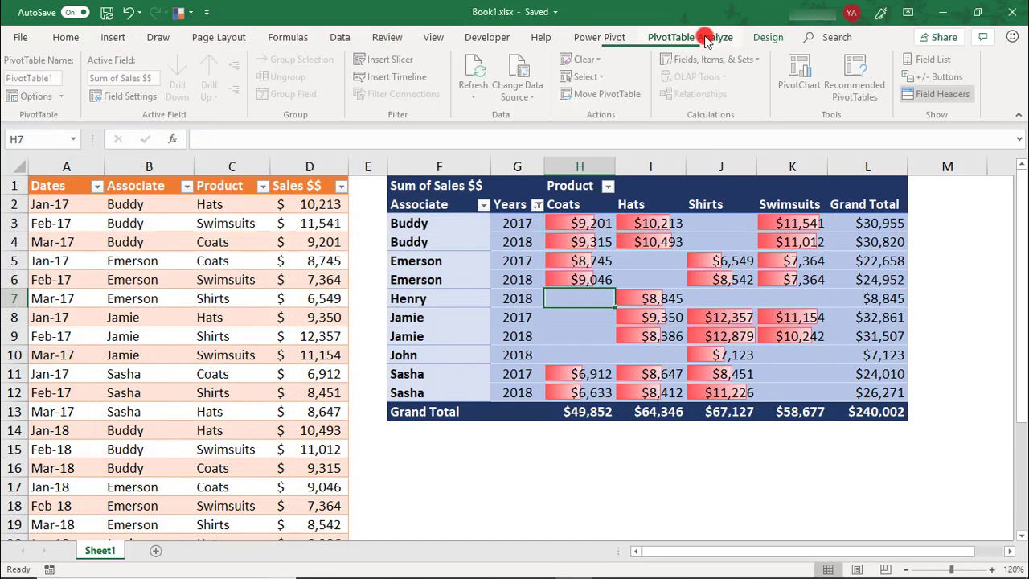
click(932, 60)
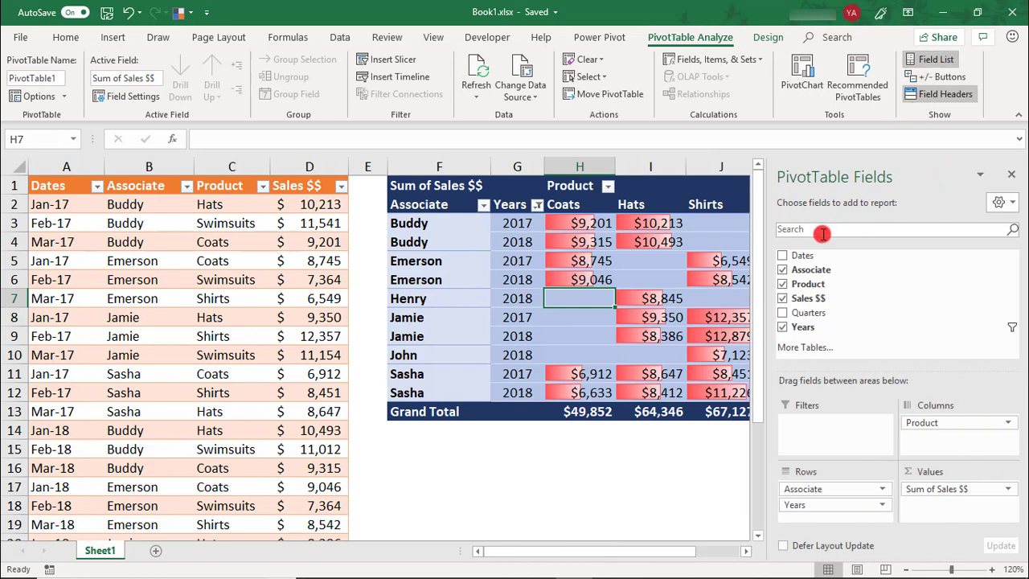
click(783, 327)
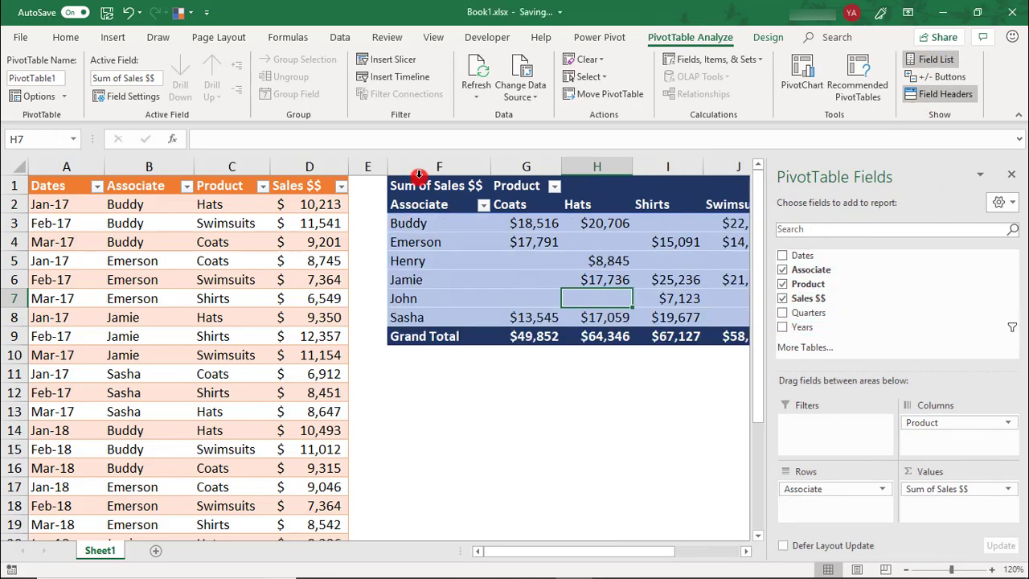
- Bring up the Conditional Formatting Manage Rules list, which now shows no rules
click(66, 37)
click(592, 105)
click(611, 344)
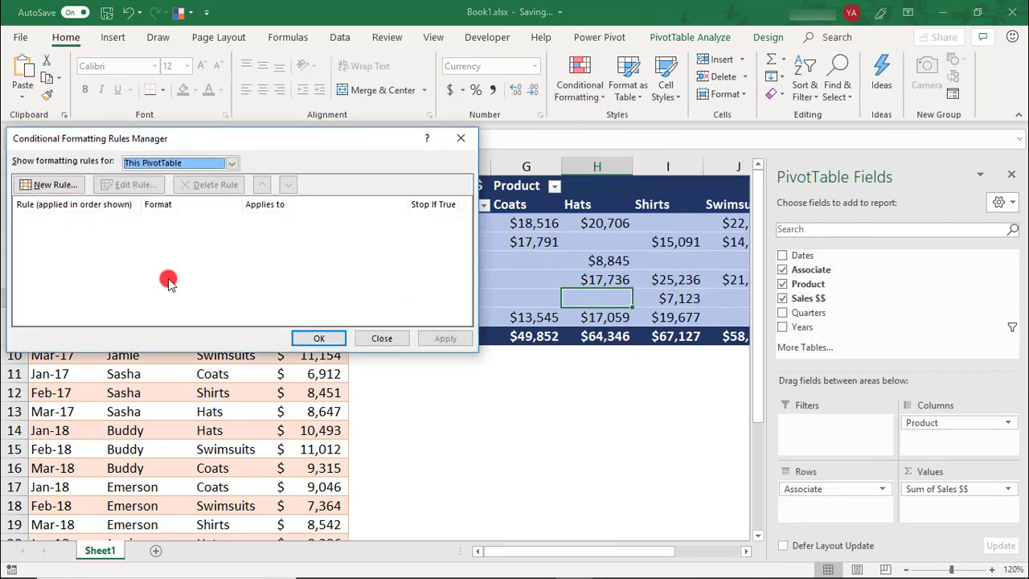